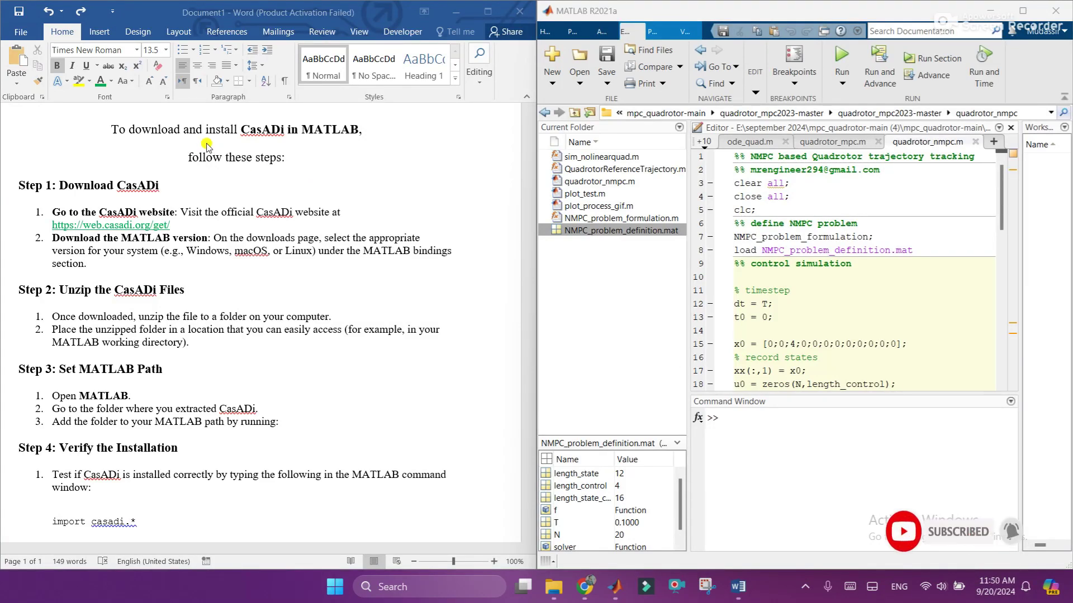
- Open NMPC_problem_formulation.m and check its import casadi.* line on line 4
left_click(166, 134)
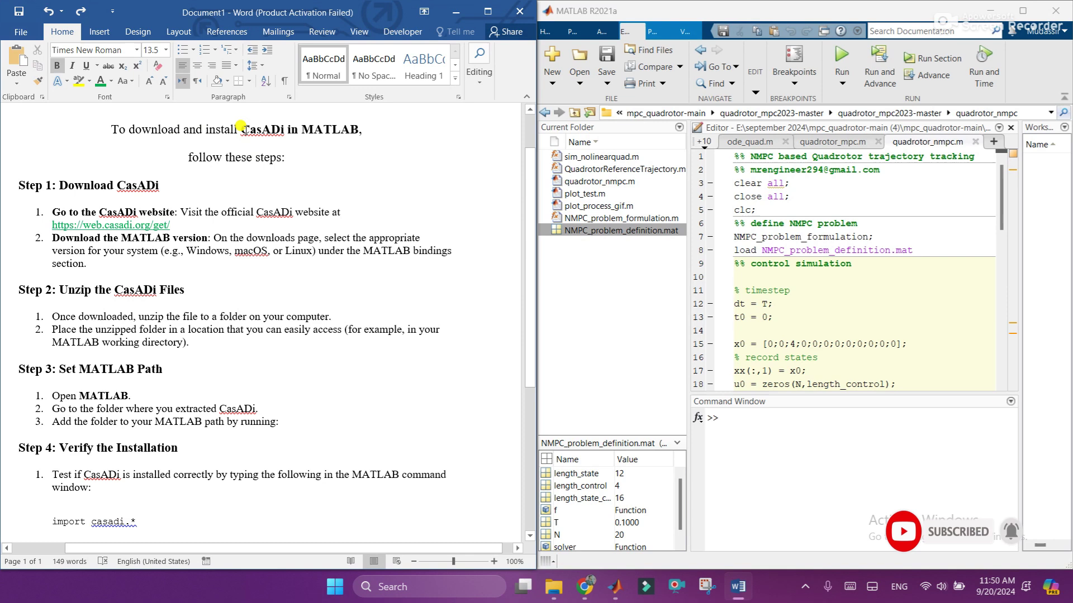
left_click_drag(360, 130, 105, 114)
left_click(230, 174)
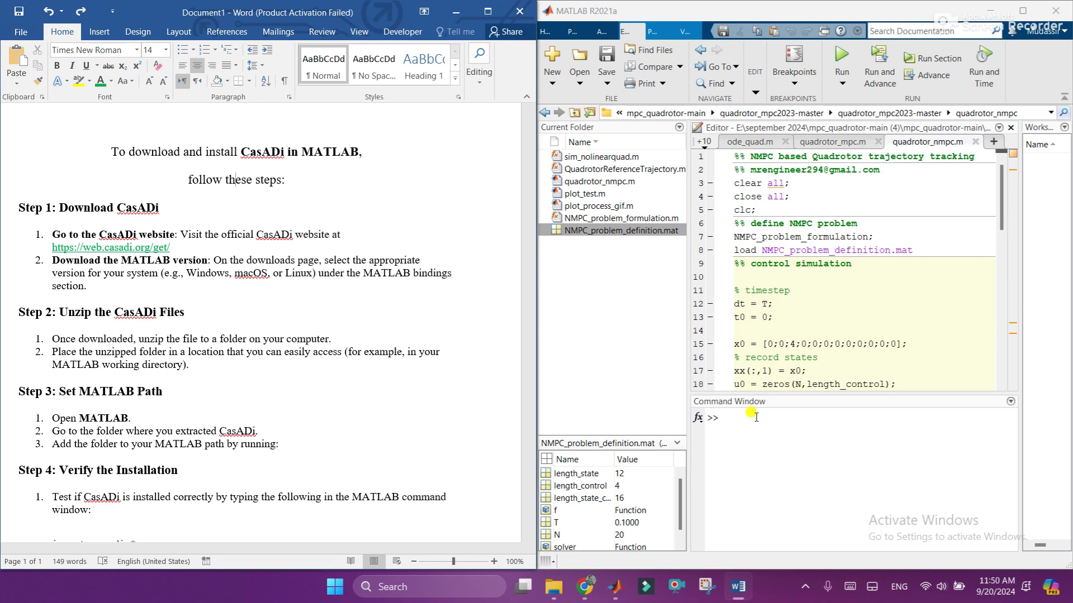
left_click(815, 237)
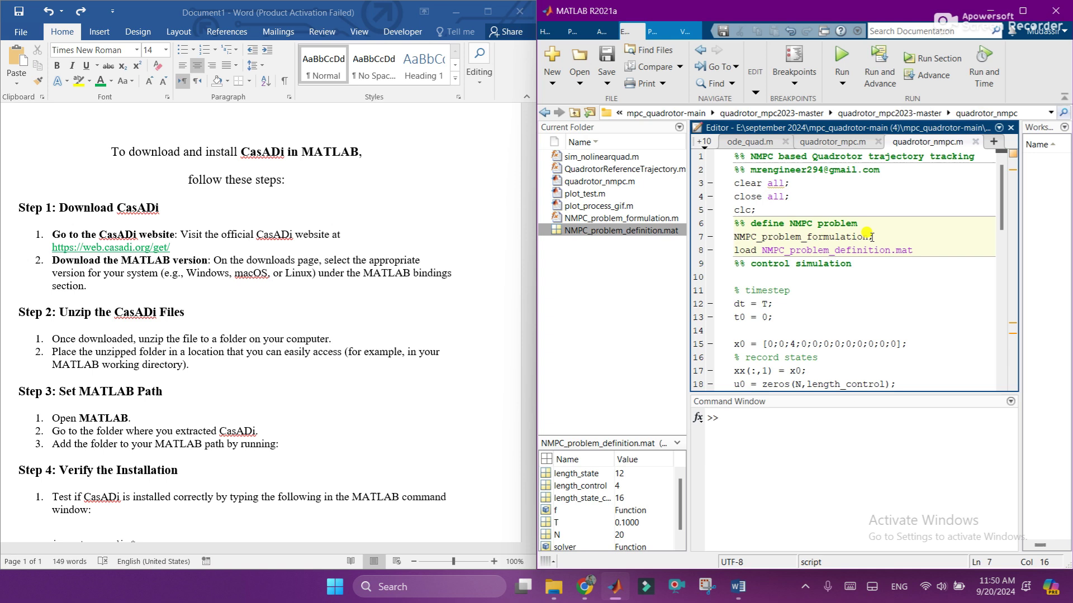
left_click(632, 219)
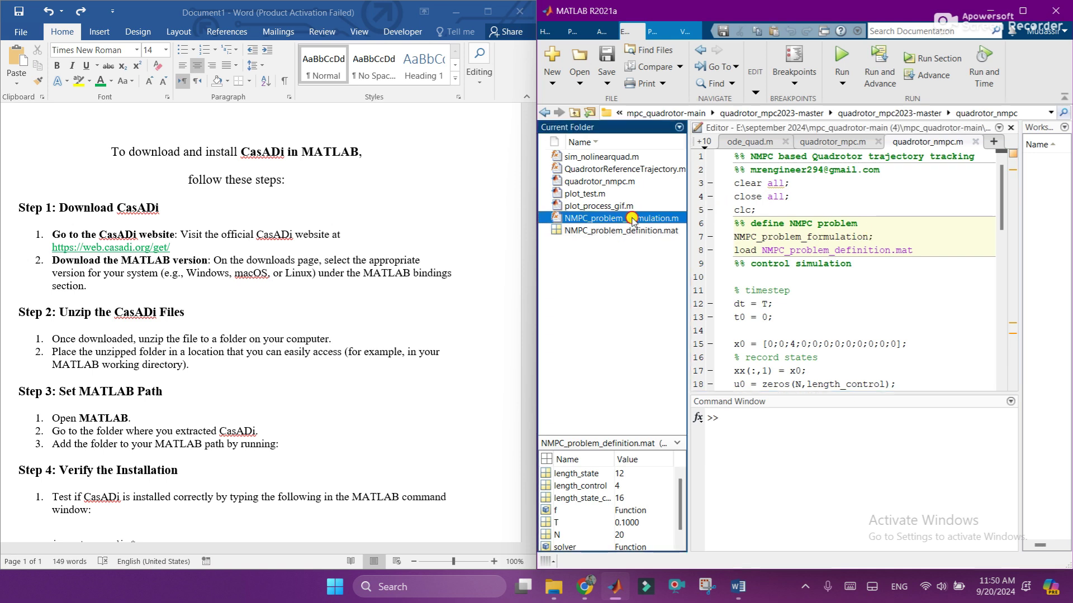
double_click(632, 219)
left_click(826, 196)
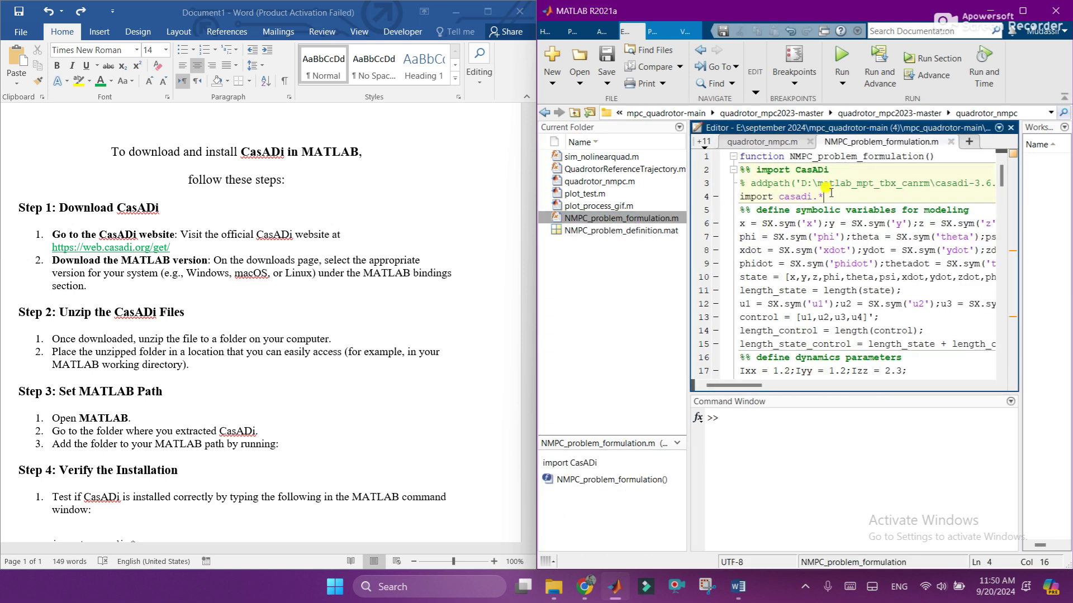
left_click_drag(825, 196, 734, 197)
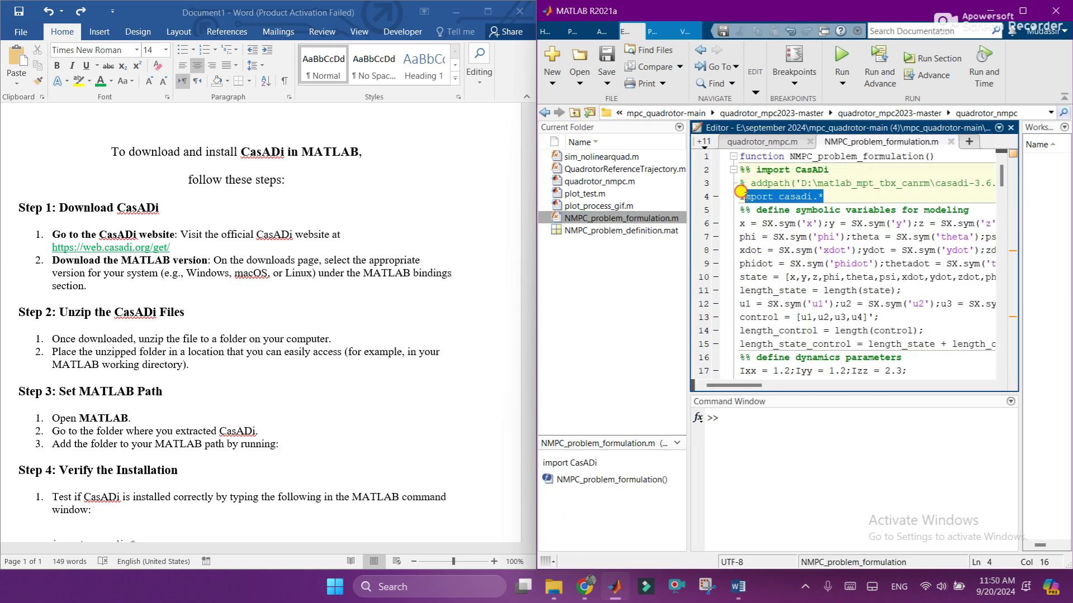
left_click(821, 199)
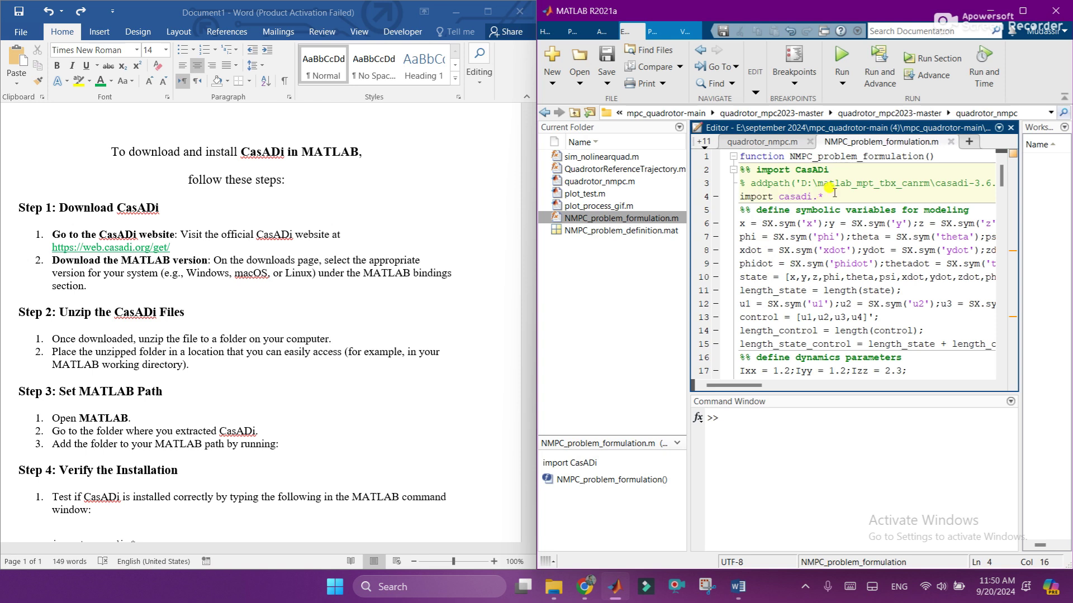
- Run quadrotor_nmpc.m, get the 'Unable to resolve the name SX.sym' error, and reopen NMPC_problem_formulation.m
double_click(593, 182)
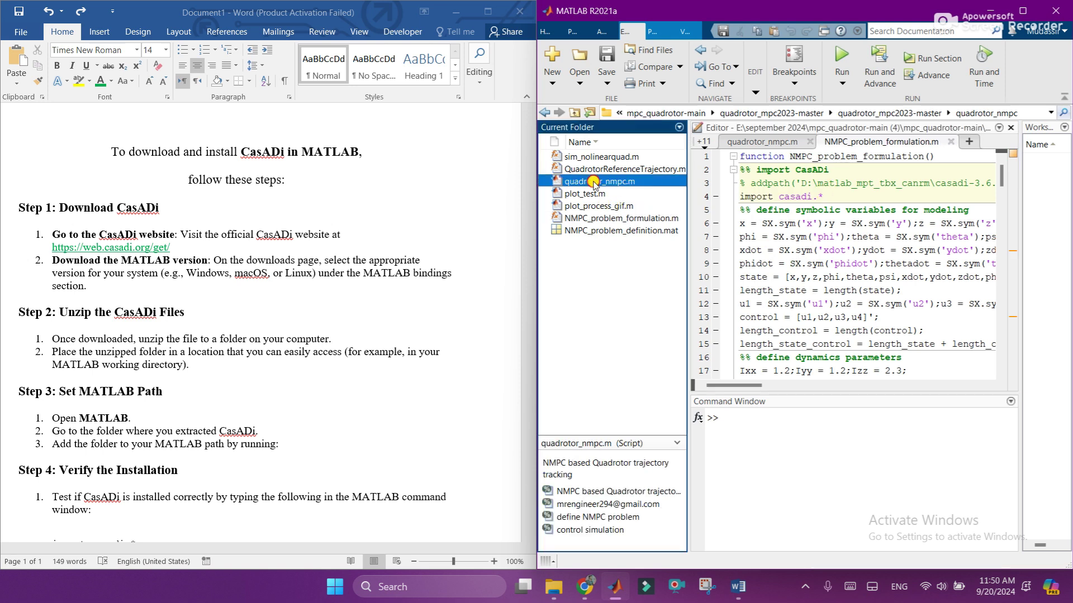
left_click_drag(873, 237, 734, 236)
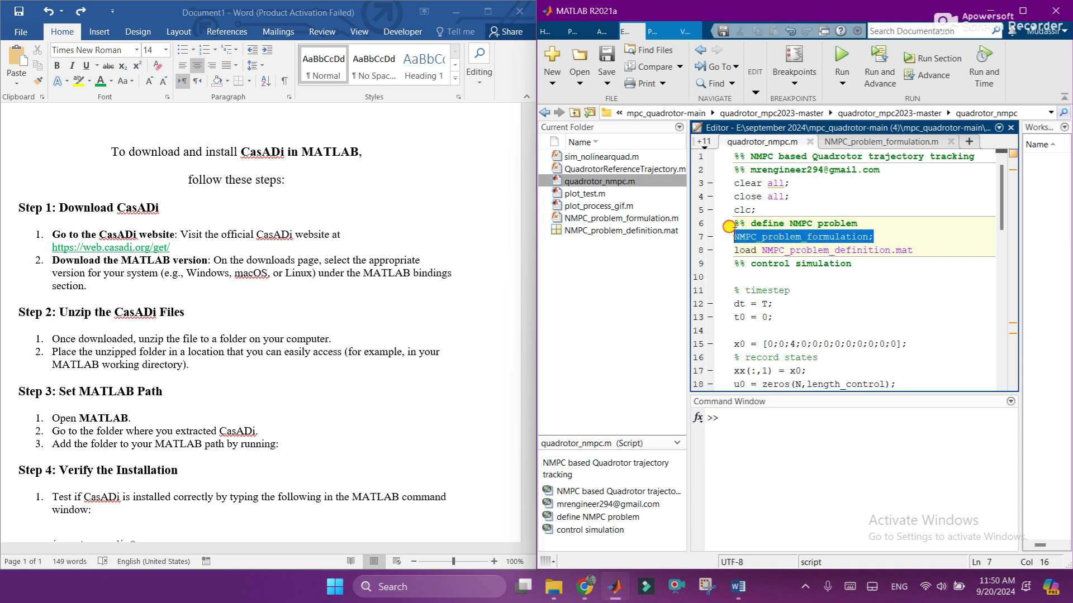
left_click(873, 237)
left_click(834, 53)
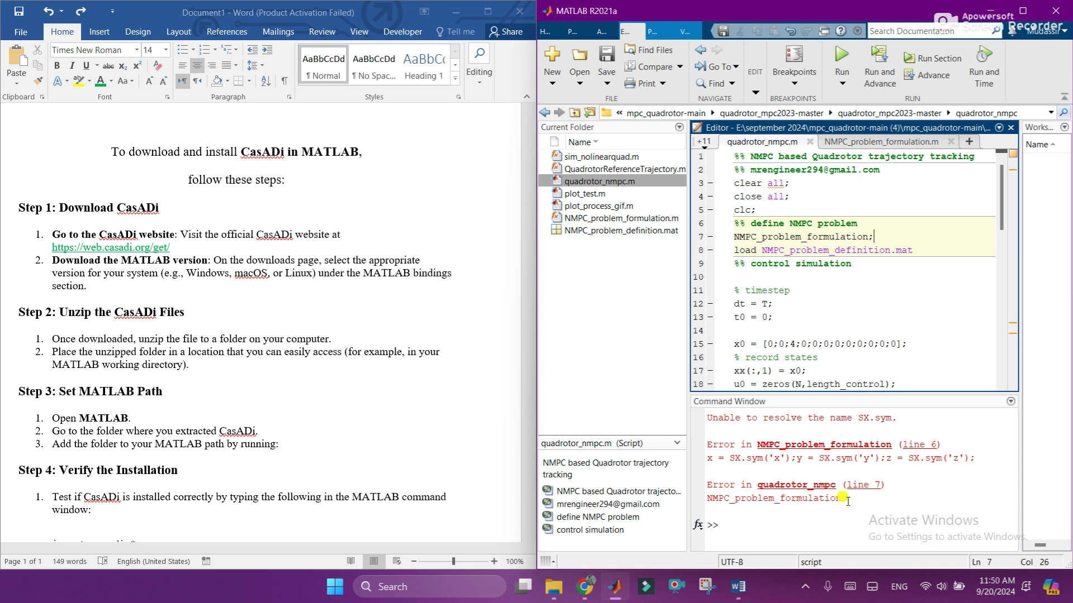
left_click_drag(848, 501, 703, 495)
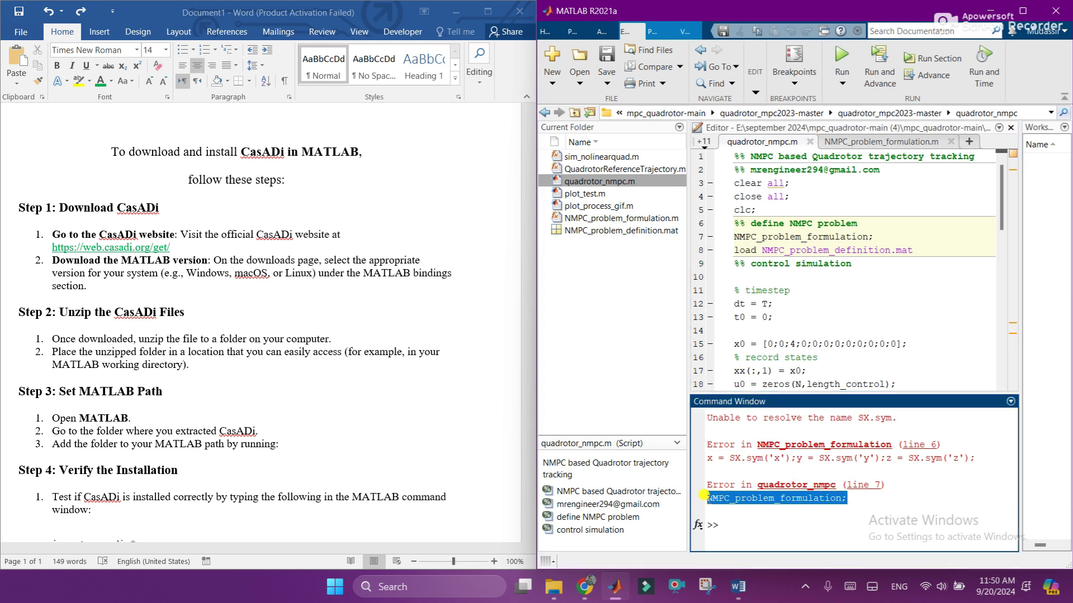
double_click(615, 219)
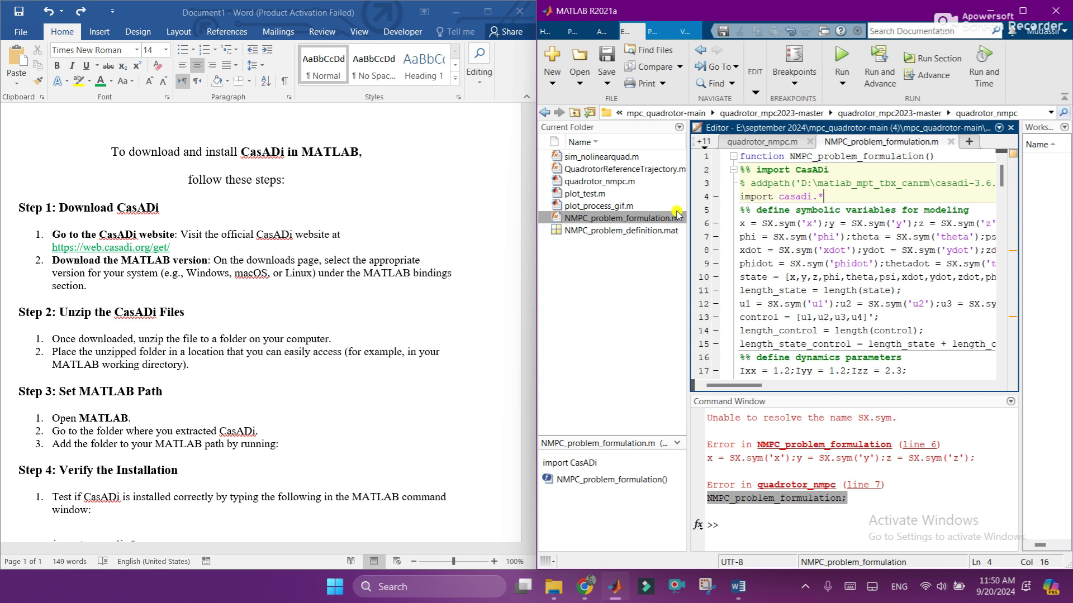
left_click(781, 197)
left_click(134, 211)
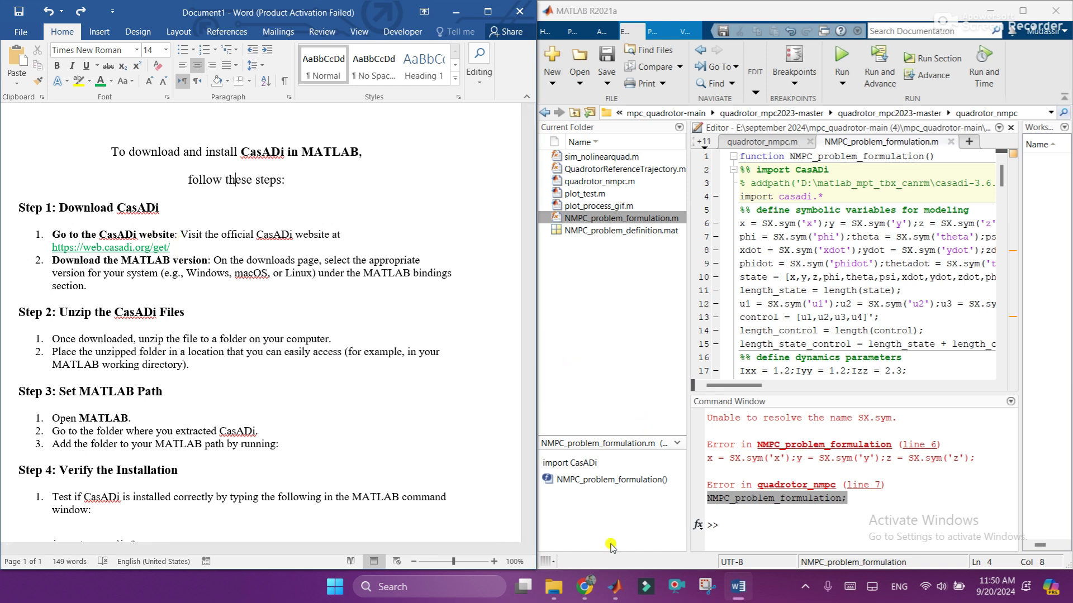
- Download the CasADi 3.6.6 build for Windows MATLAB R2018b or later
mouse_move(584, 585)
left_click(585, 559)
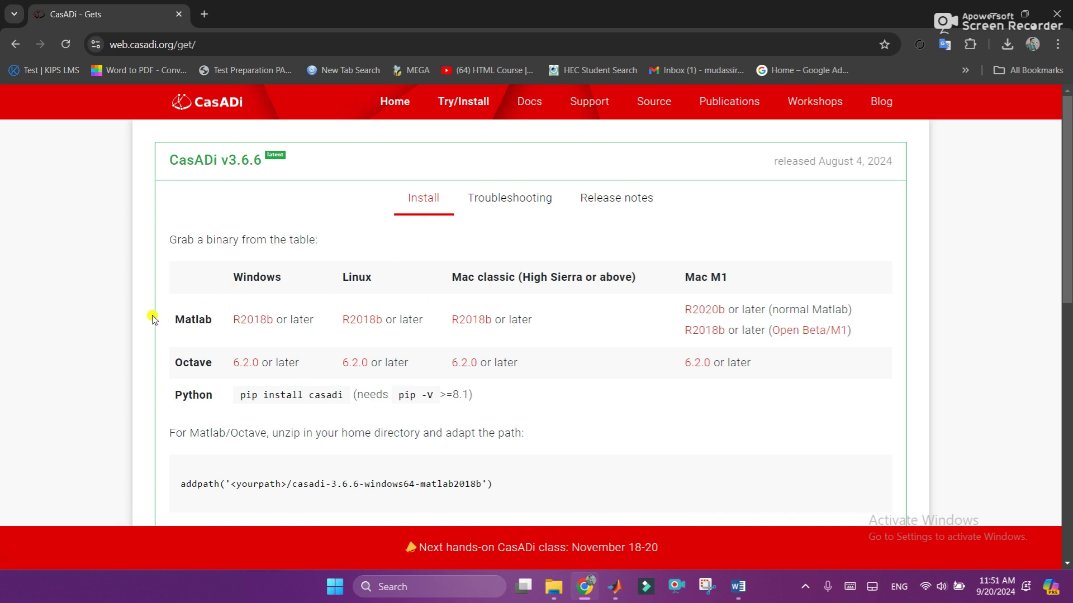
double_click(232, 272)
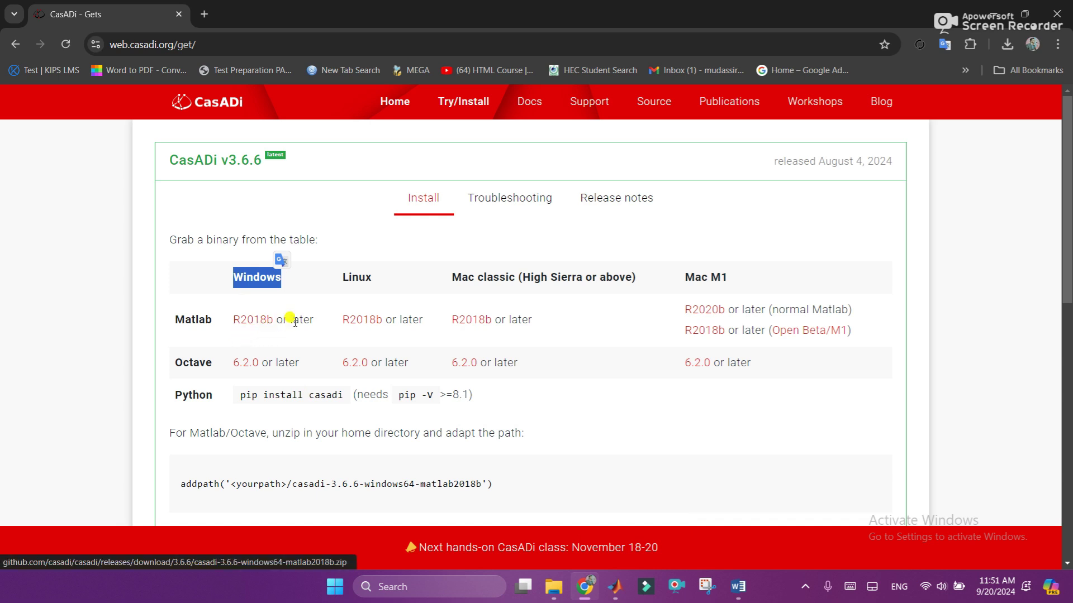
left_click(255, 321)
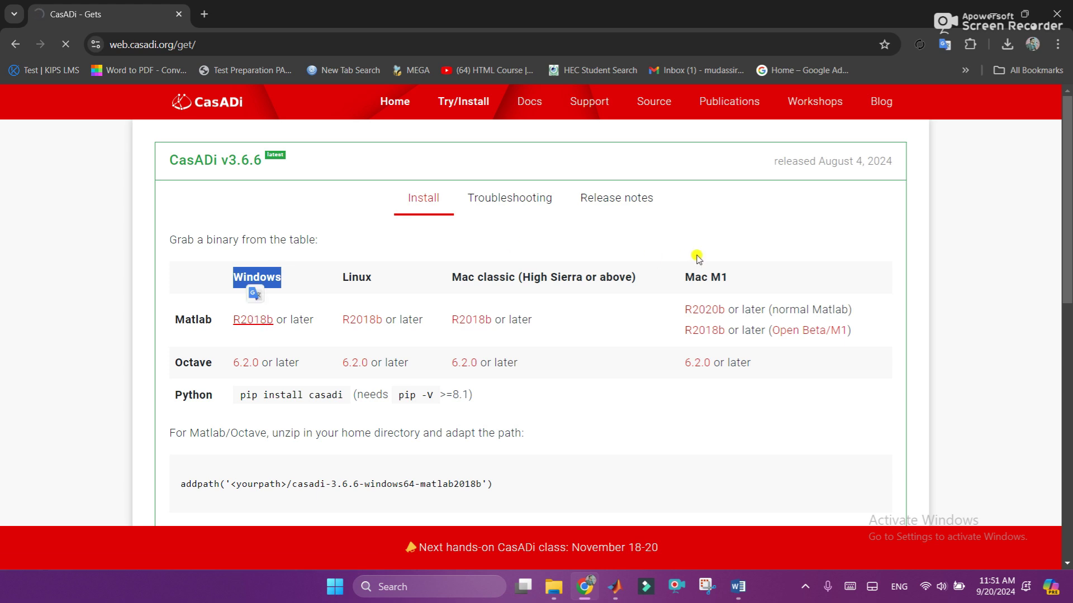
left_click(1007, 44)
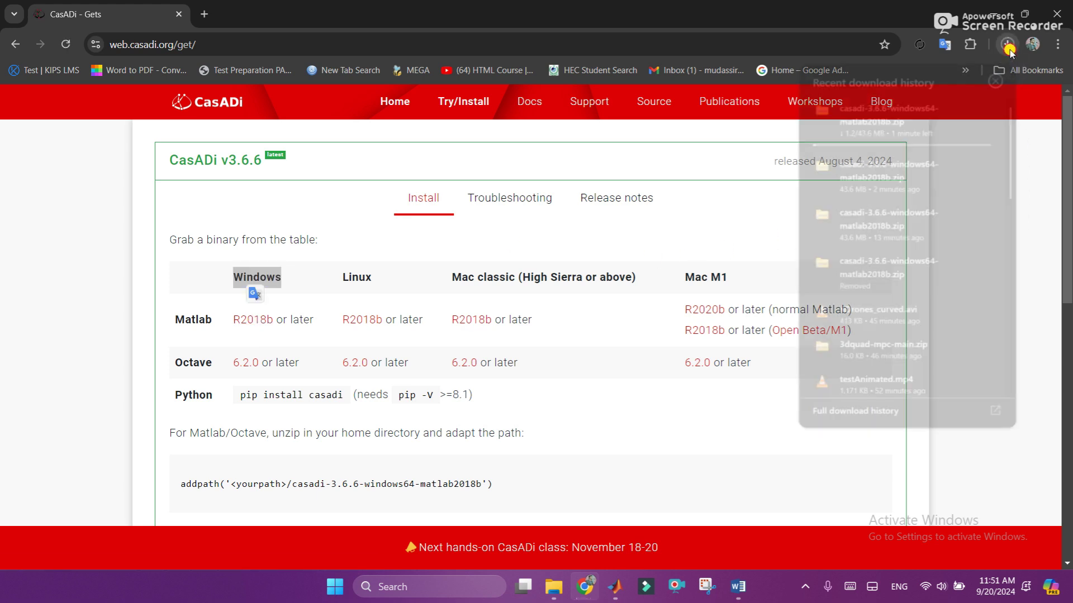
left_click(1042, 203)
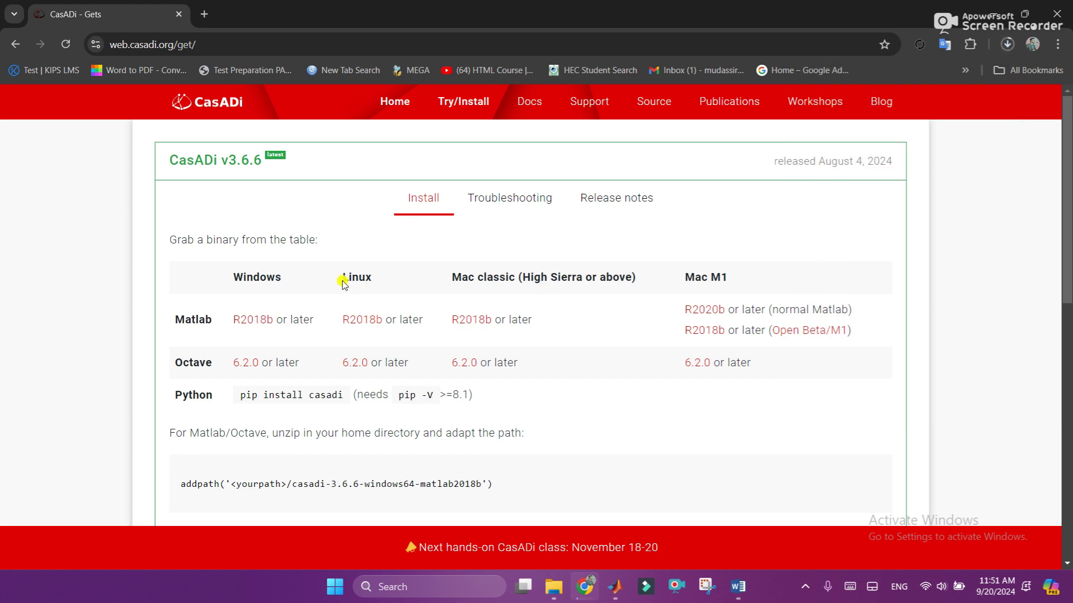
- Confirm in Chrome's recent downloads that casadi-3.6.6-windows64-matlab2018b.zip finished
left_click_drag(341, 277, 376, 279)
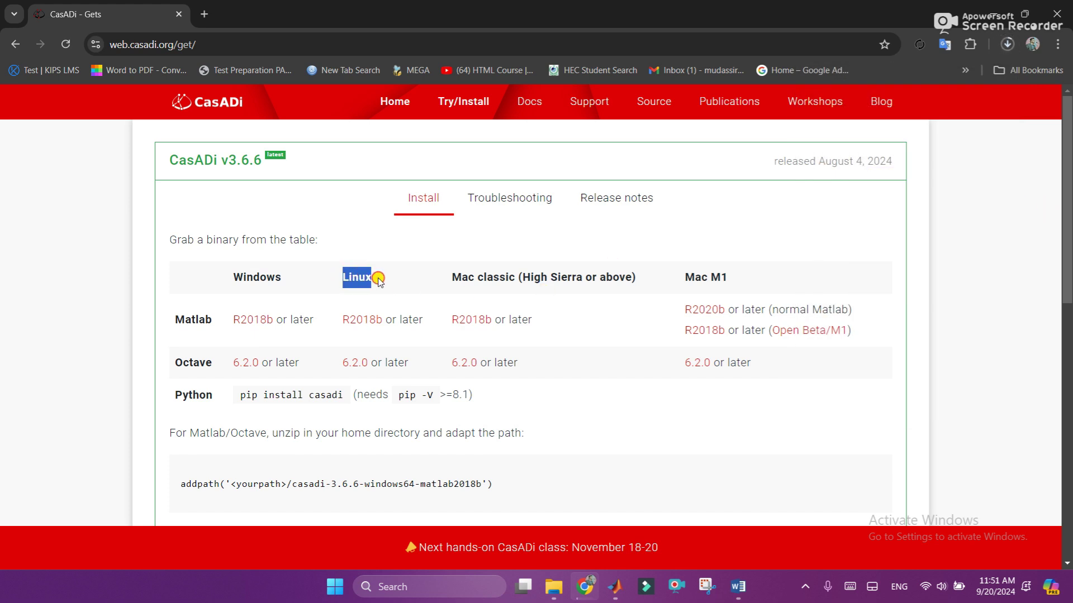
left_click(680, 273)
left_click_drag(680, 273, 701, 278)
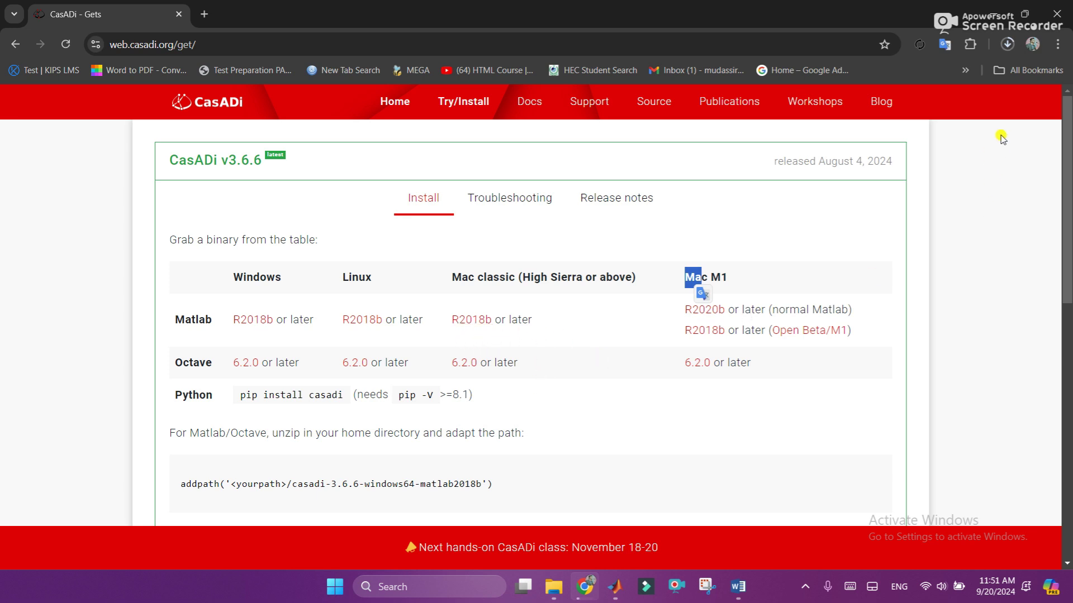
left_click(1009, 45)
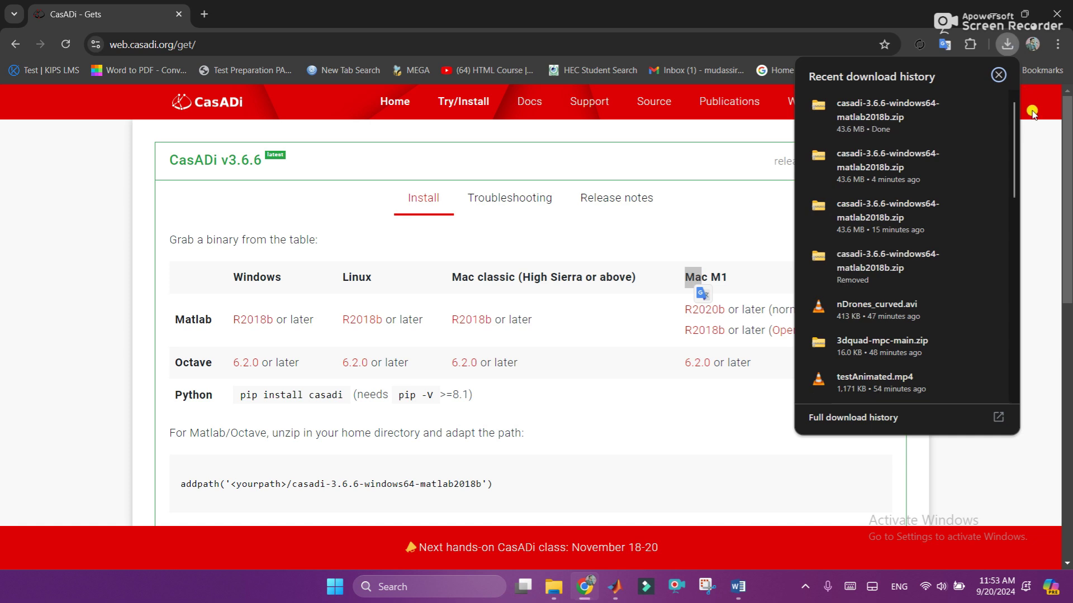
- Copy casadi-3.6.6-windows64-matlab2018b.zip from the Downloads folder
mouse_move(890, 132)
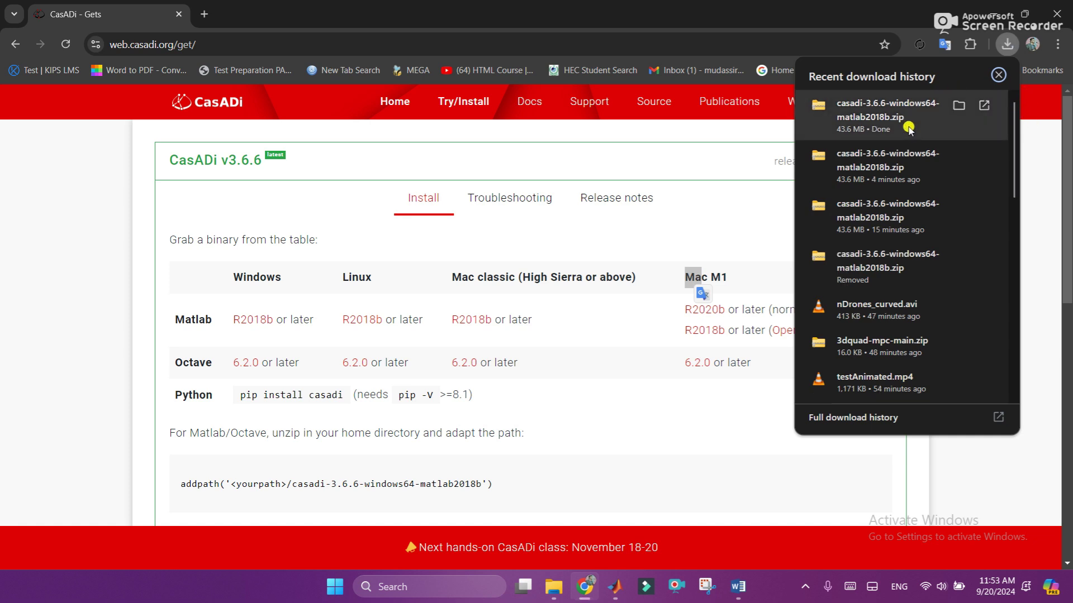
left_click(959, 106)
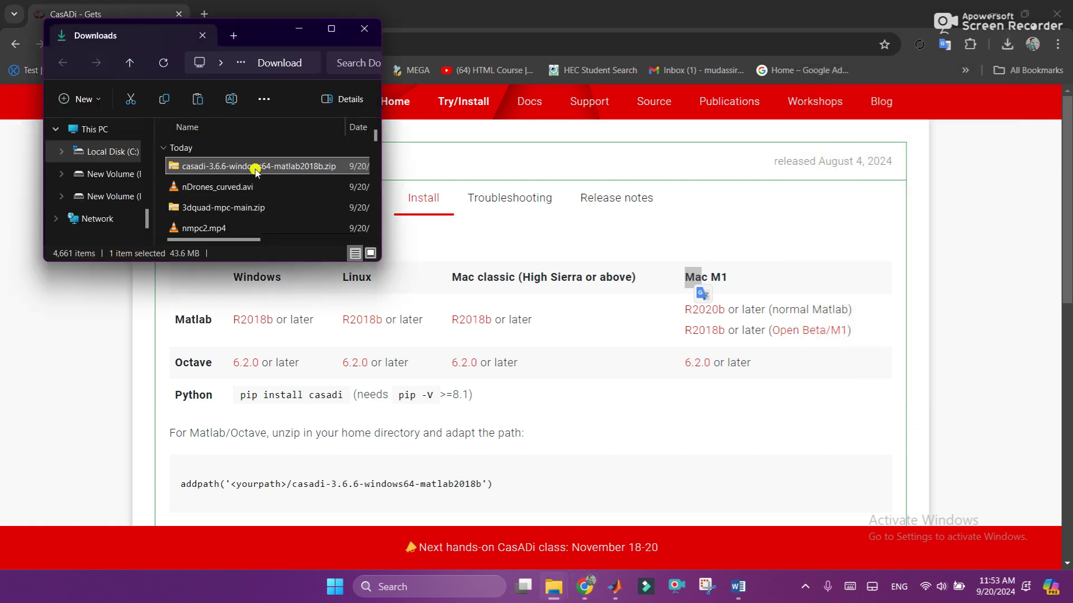
right_click(246, 165)
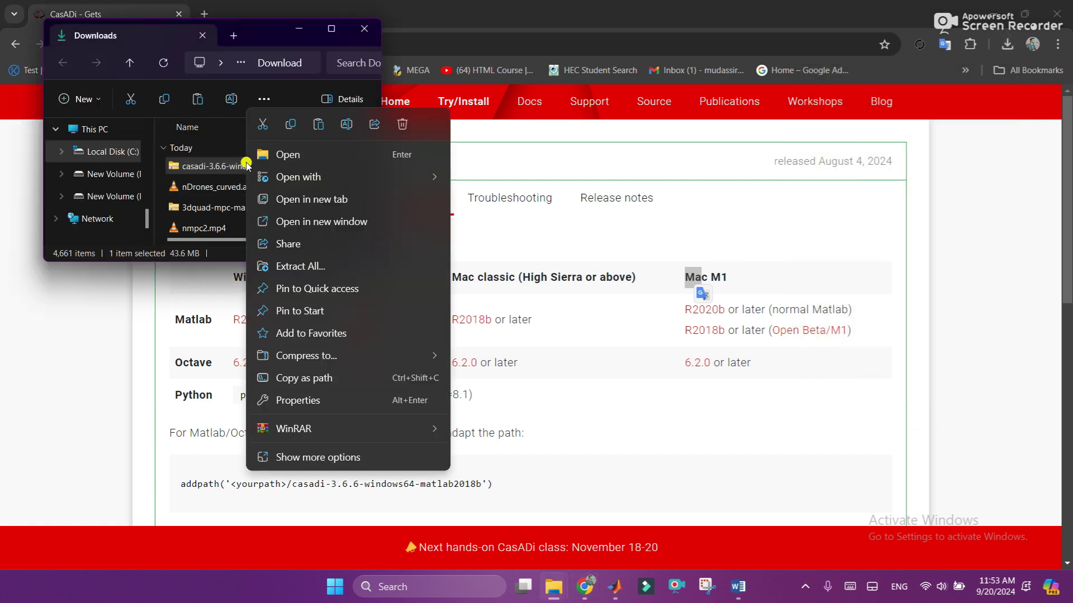
left_click(288, 124)
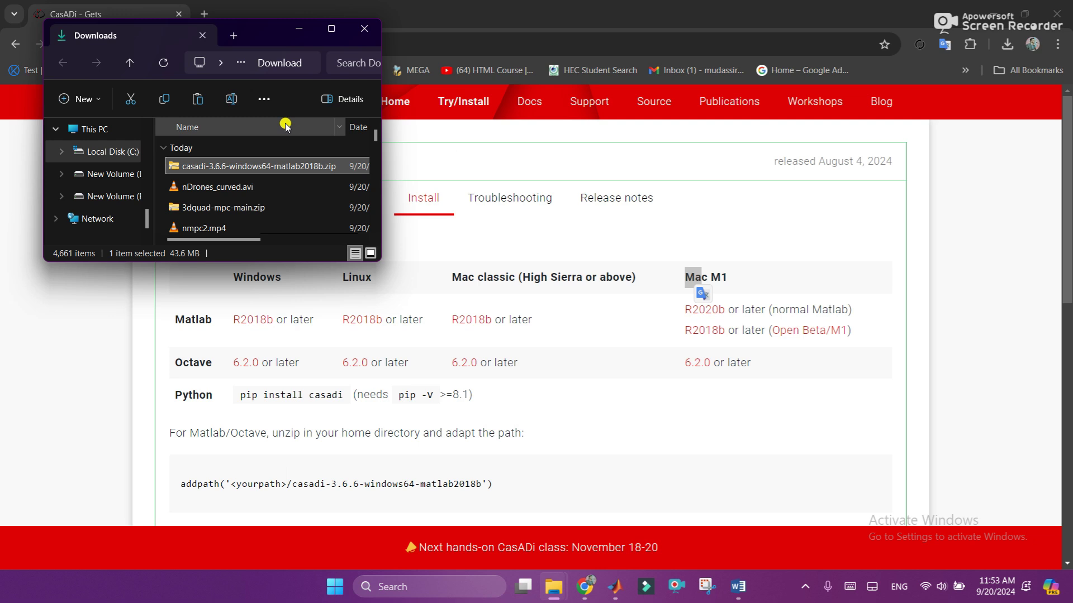
- Paste casadi-3.6.6-windows64-matlab2018b.zip into the quadrotor_nmpc folder and extract it beside the archive
mouse_move(737, 587)
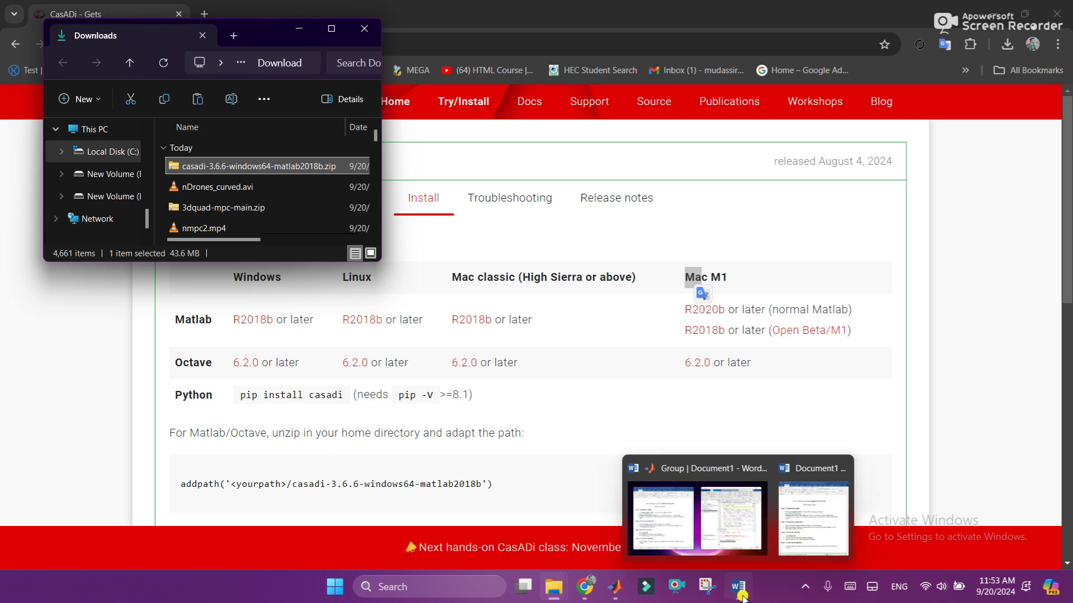
left_click(696, 540)
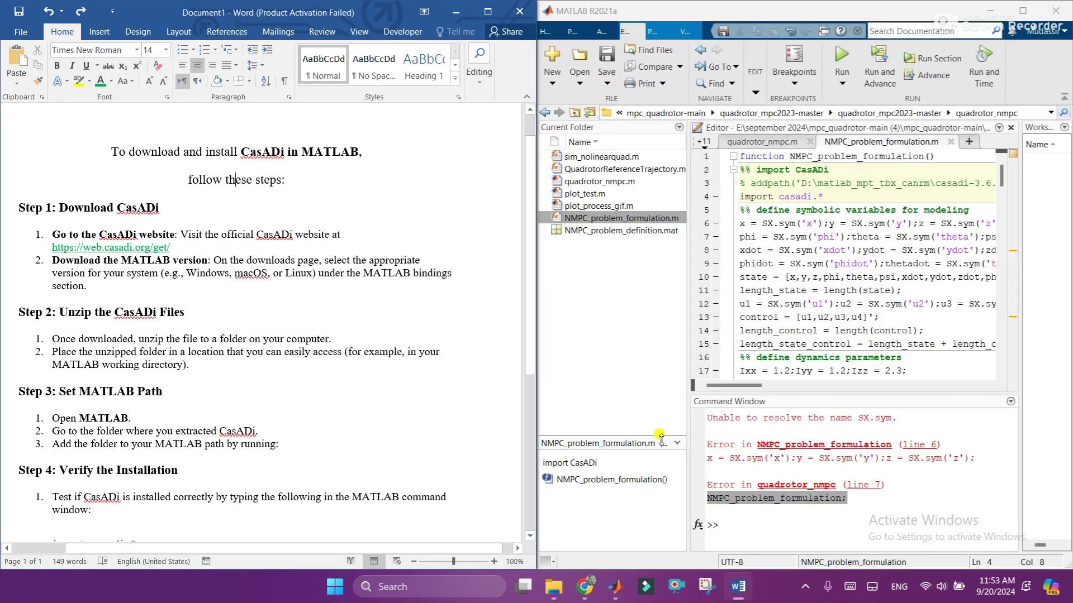
right_click(597, 301)
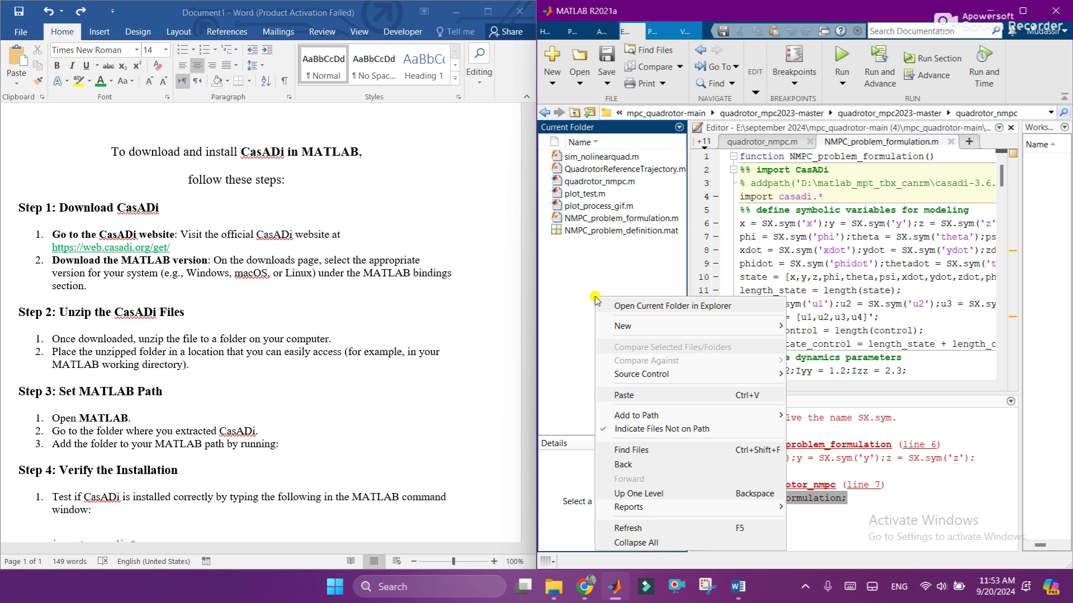
left_click(627, 396)
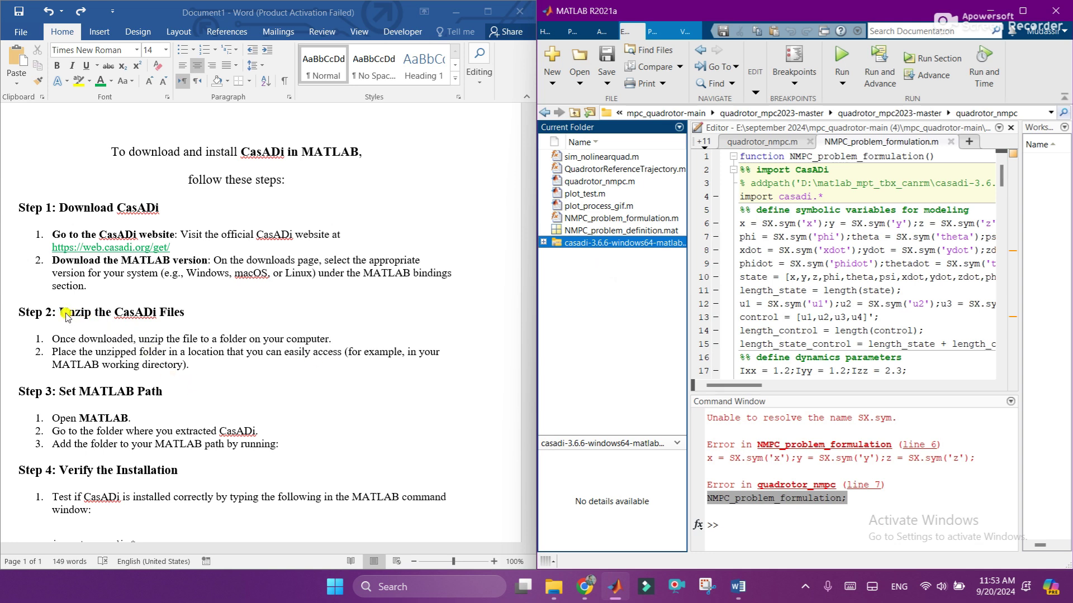
right_click(599, 248)
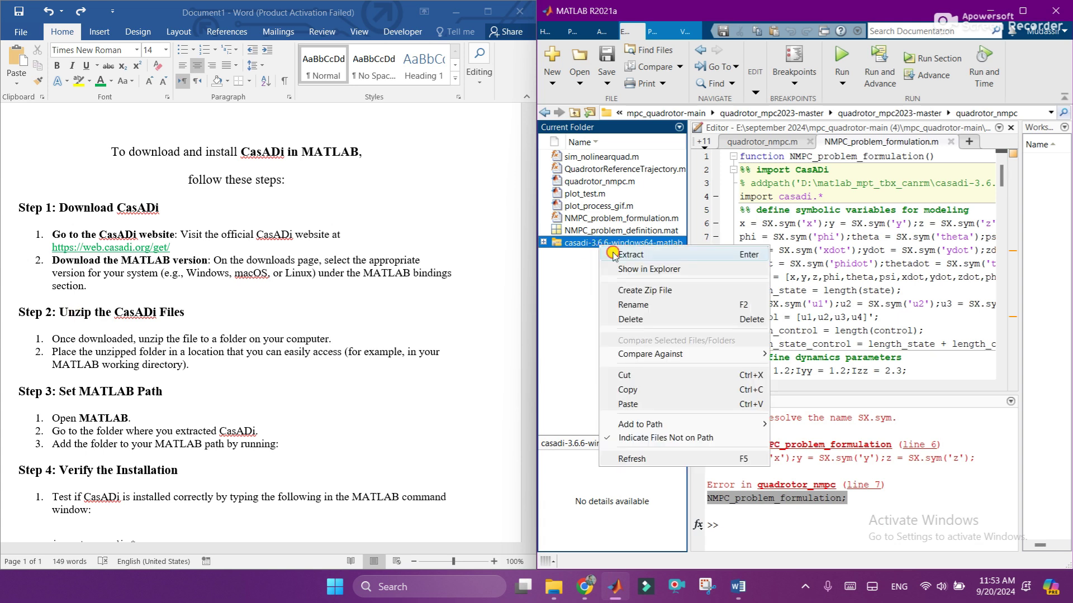
left_click(613, 254)
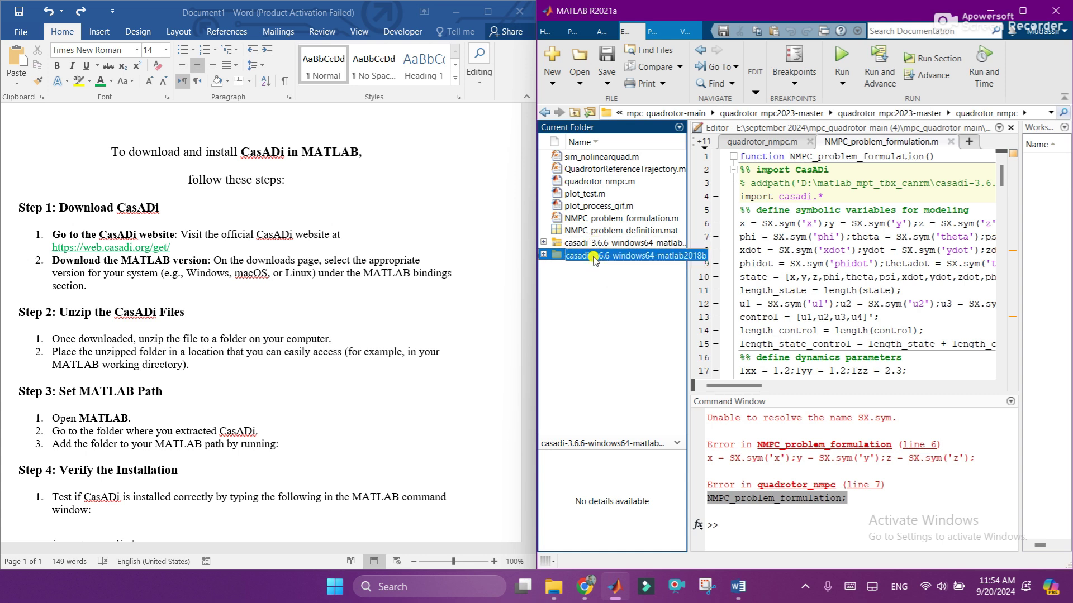
- Add casadi-3.6.6-windows64-matlab2018b with all its subfolders to the MATLAB path
right_click(593, 258)
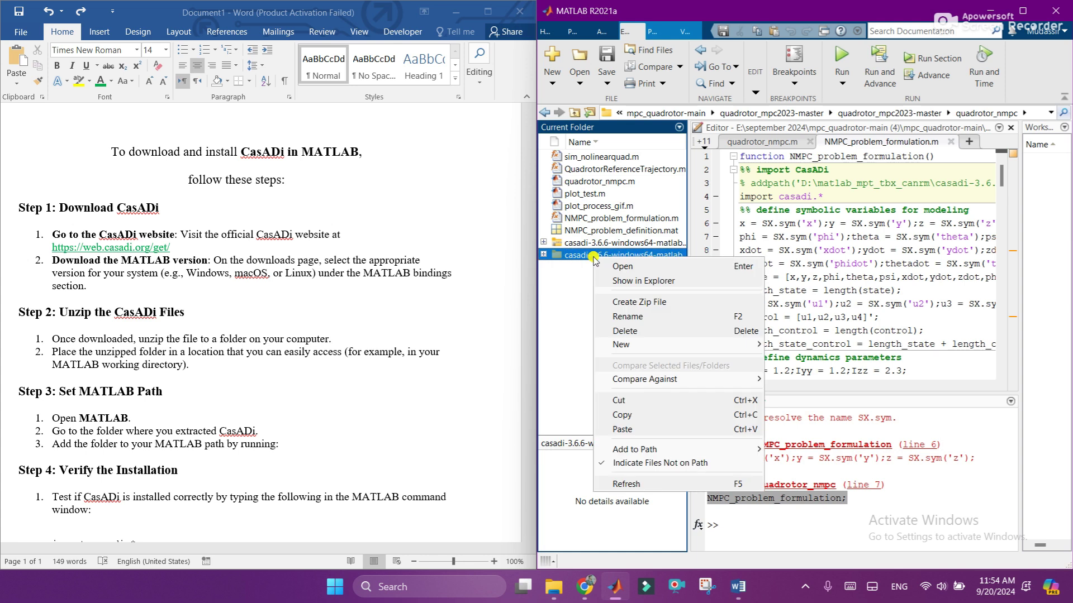
mouse_move(662, 450)
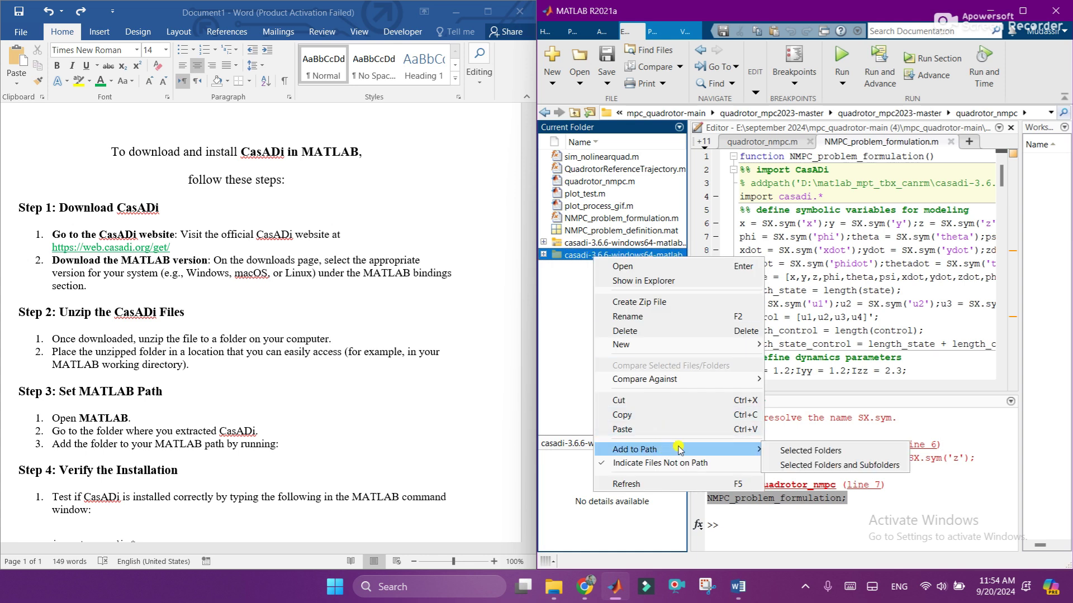
left_click(801, 466)
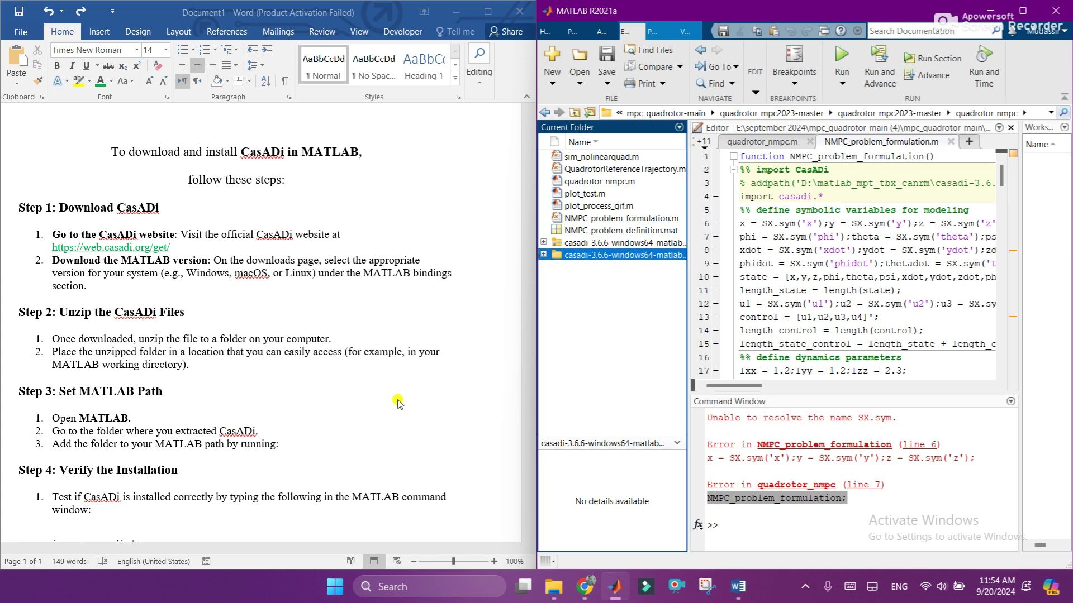
- Select the import casadi.* command under Step 4 of the Word installation guide
left_click(279, 445)
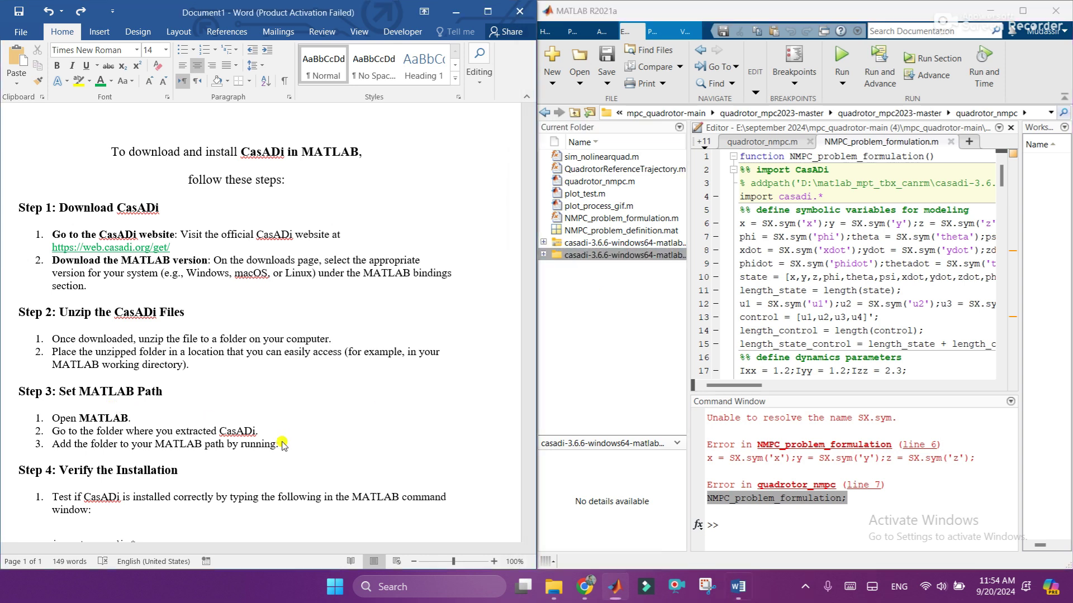
left_click_drag(279, 444, 20, 204)
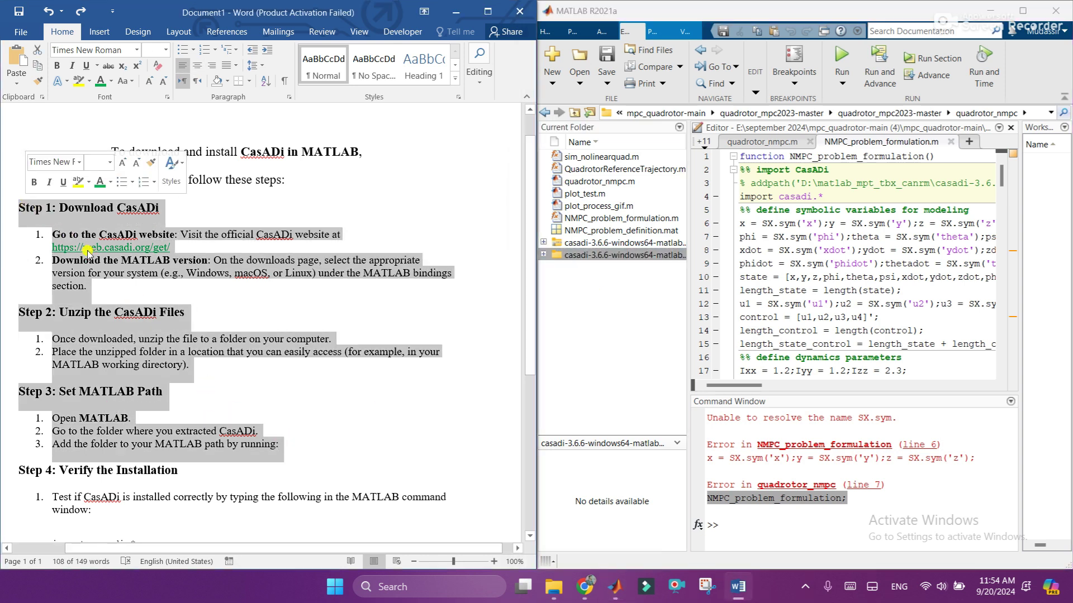
left_click(298, 434)
left_click_drag(184, 470, 46, 471)
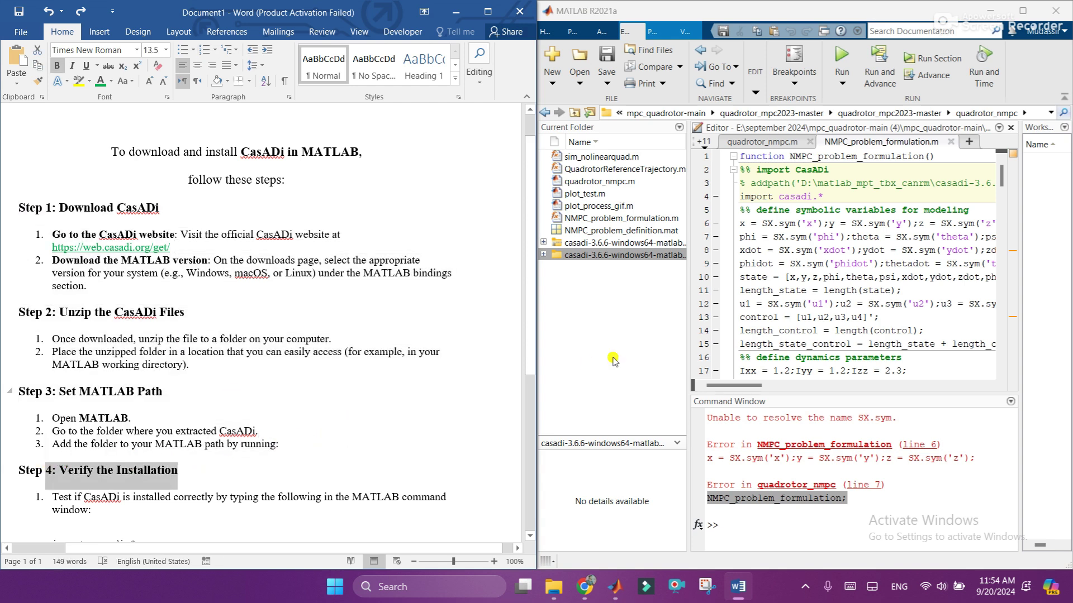
left_click(853, 250)
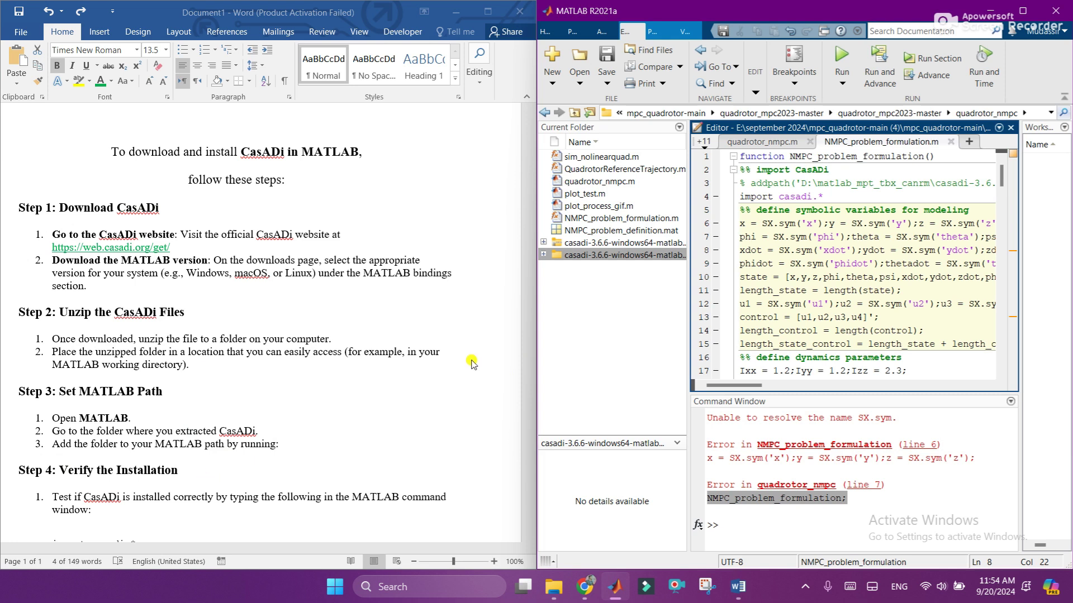
left_click(395, 355)
scroll(161, 403, "down", 5)
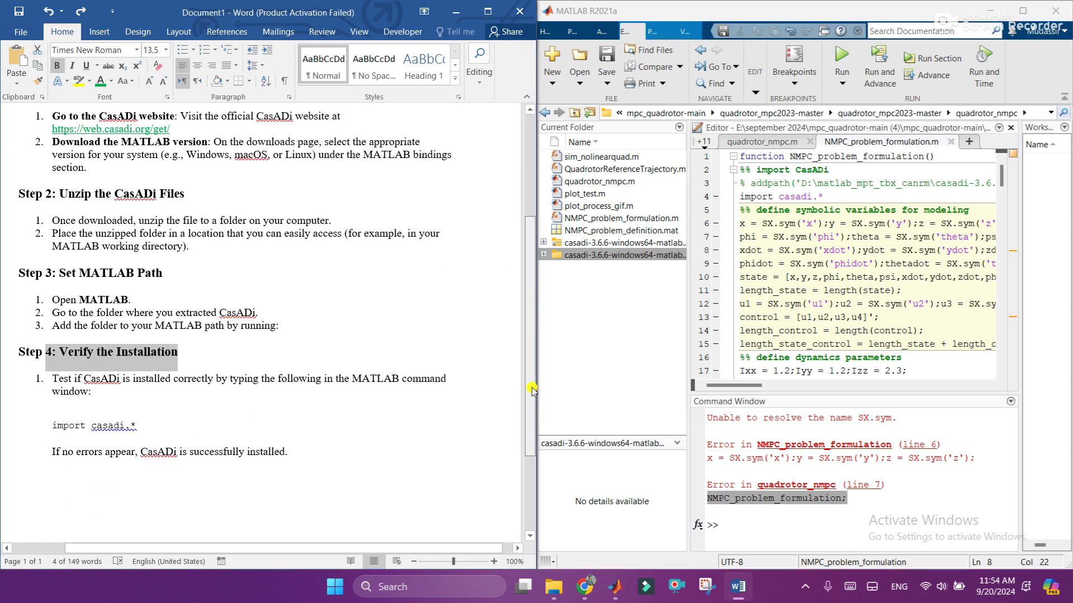
left_click_drag(161, 404, 51, 398)
- Copy import casadi.* into the Command Window and run it without error
key("ctrl+c")
left_click(882, 510)
key("ctrl+v")
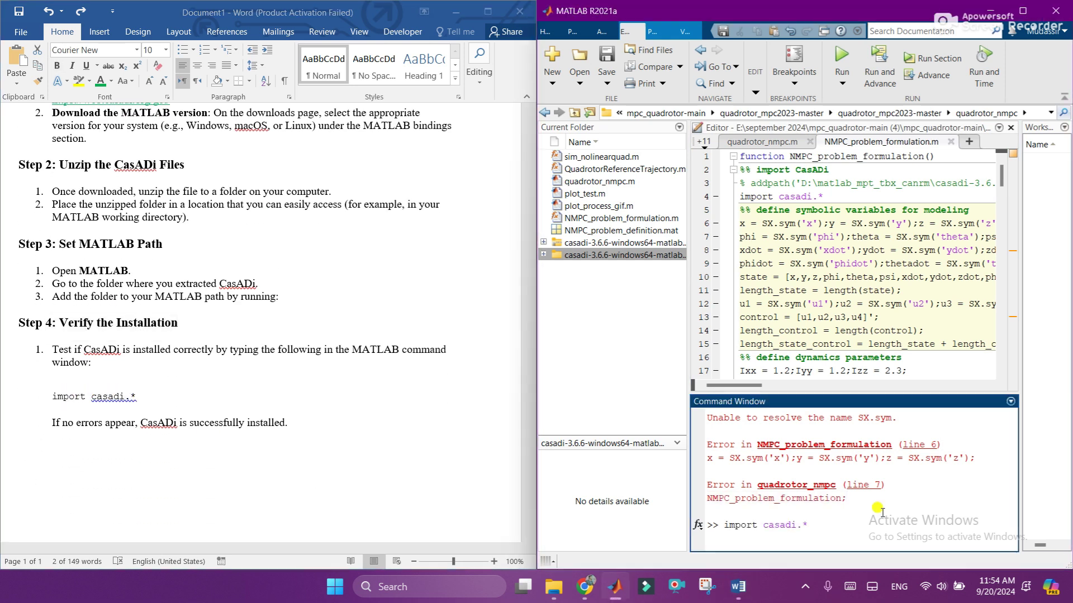
key("Return")
- Rerun quadrotor_nmpc.m, which now starts solving with Ipopt without the SX.sym error
double_click(624, 182)
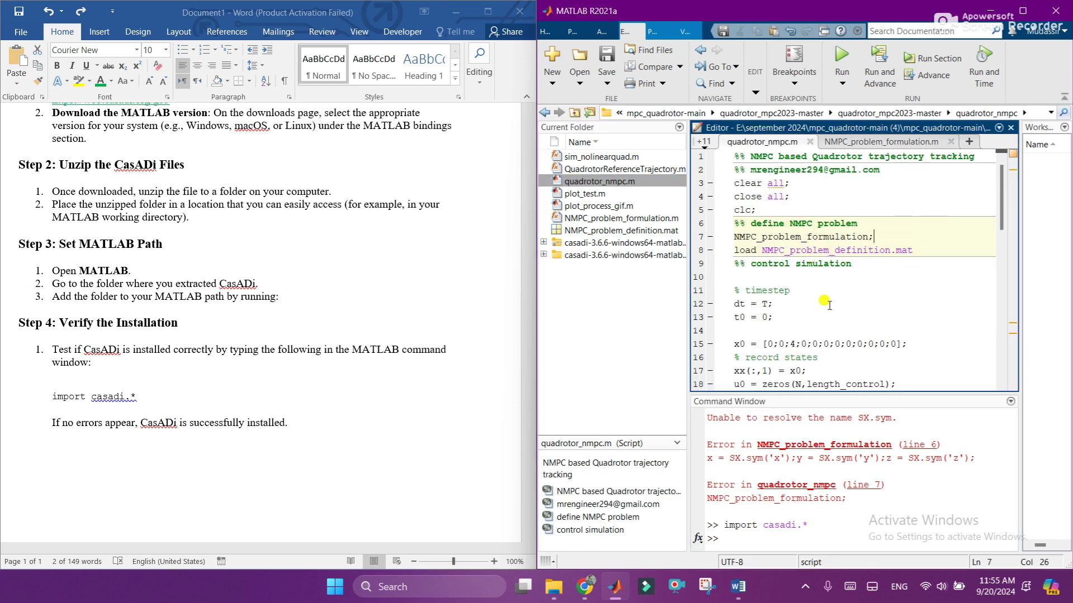
left_click_drag(874, 236, 721, 234)
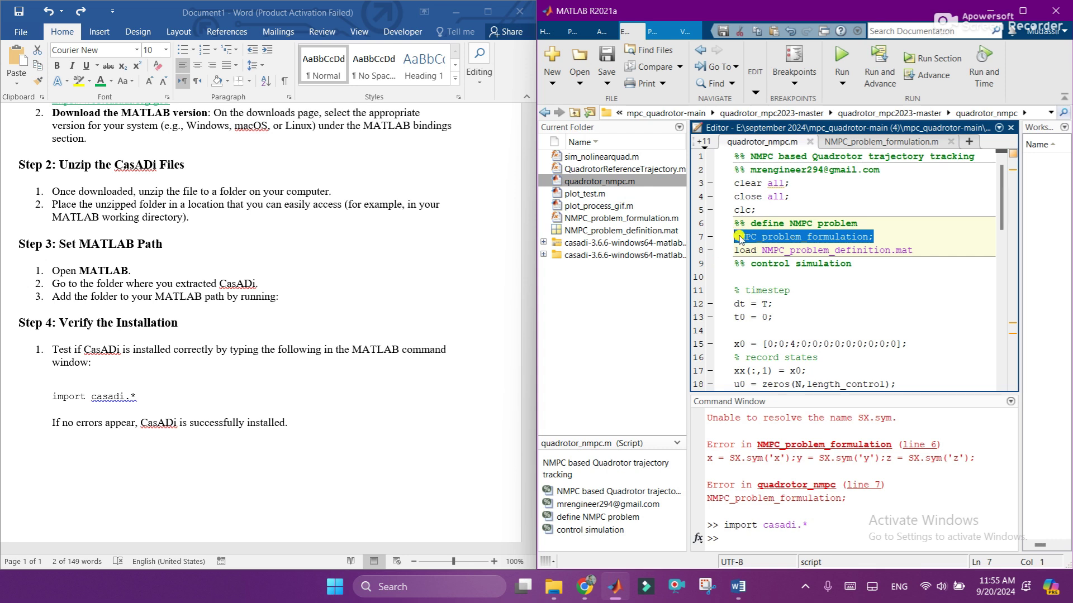
left_click(630, 219)
double_click(630, 219)
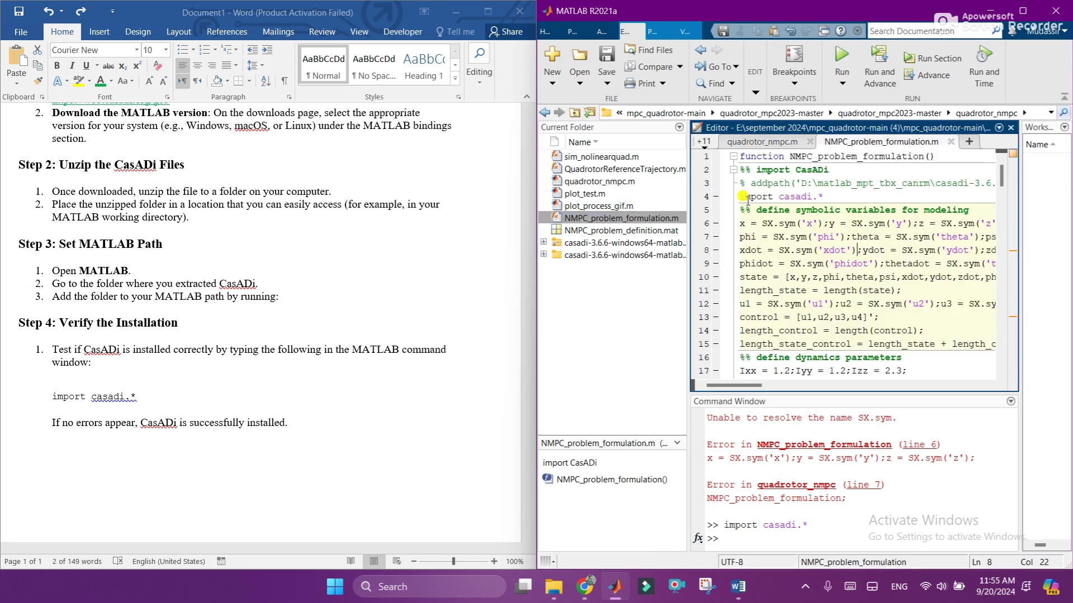
left_click_drag(825, 196, 744, 195)
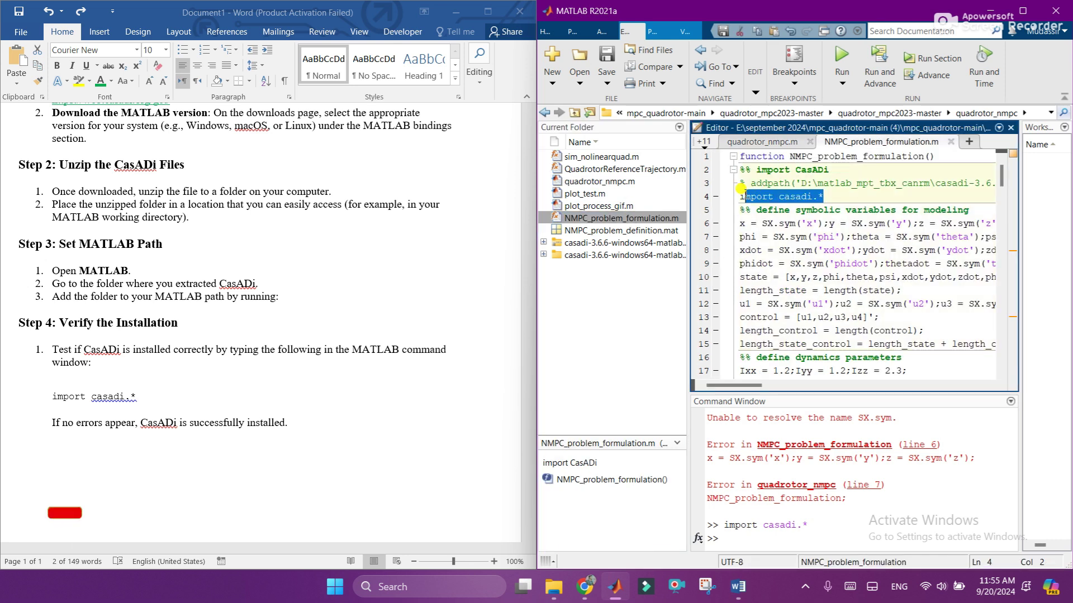
double_click(610, 182)
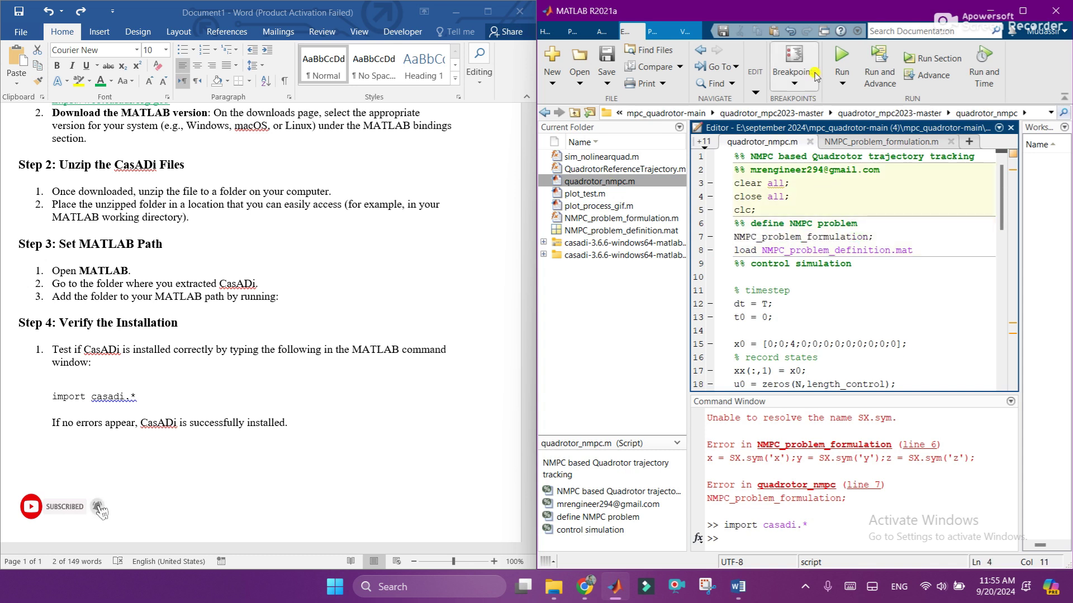
left_click(842, 58)
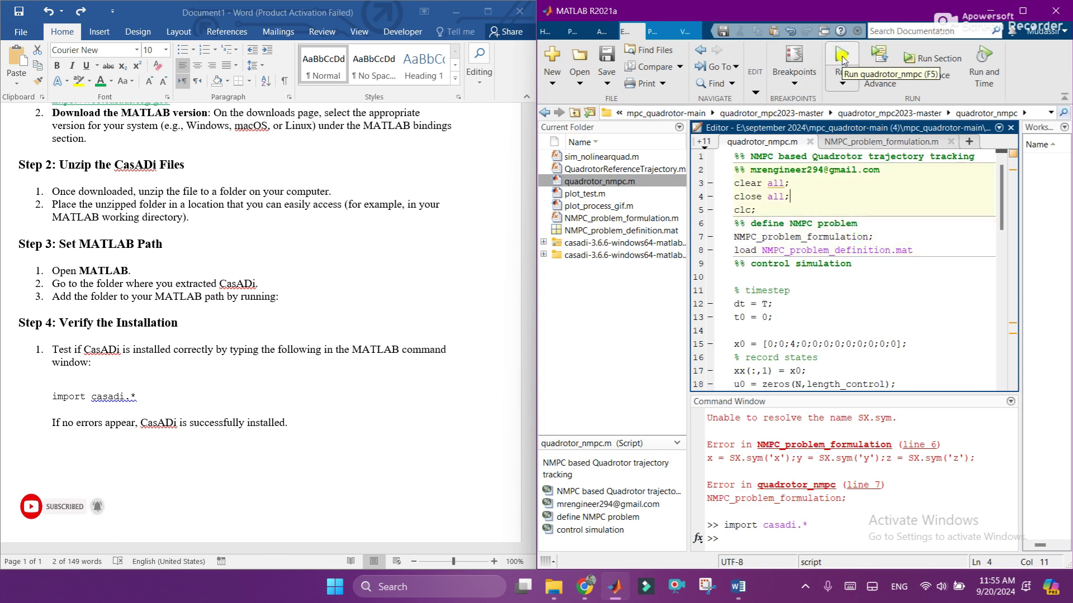
left_click(842, 59)
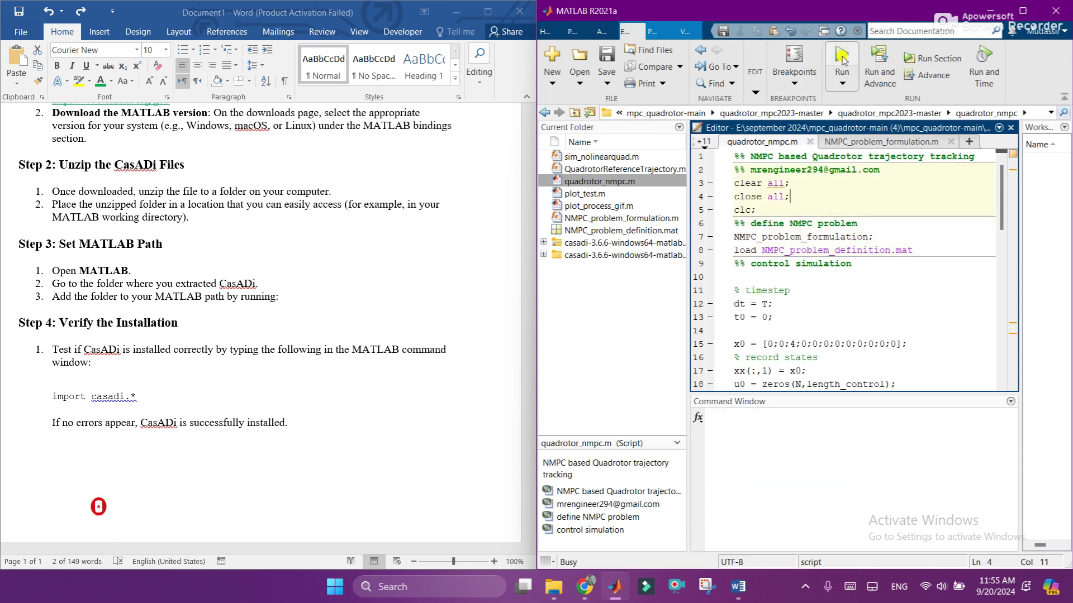